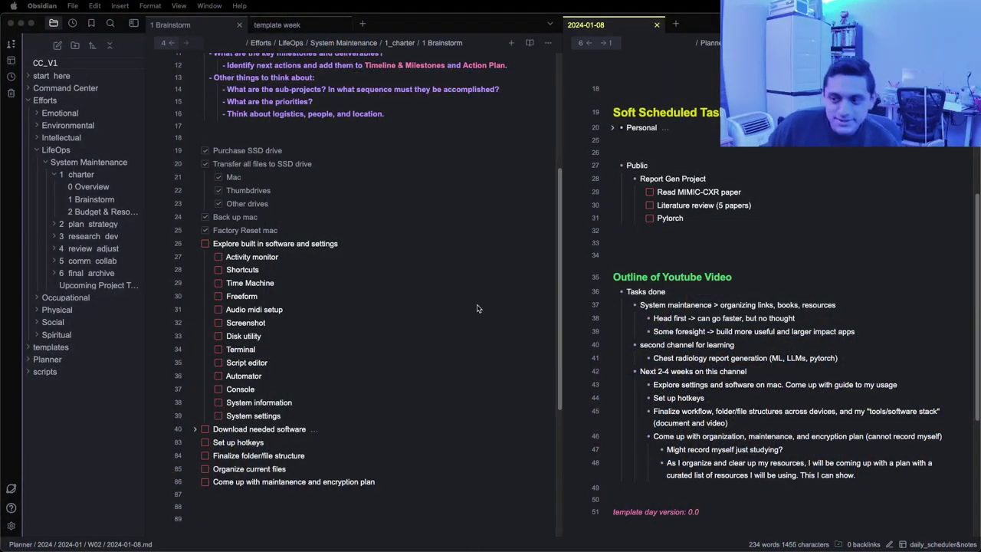
Read through the Outline of Youtube Video section in the 2024-01-08 daily note.
scroll(617, 294, down, 2)
scroll(617, 294, down, 1)
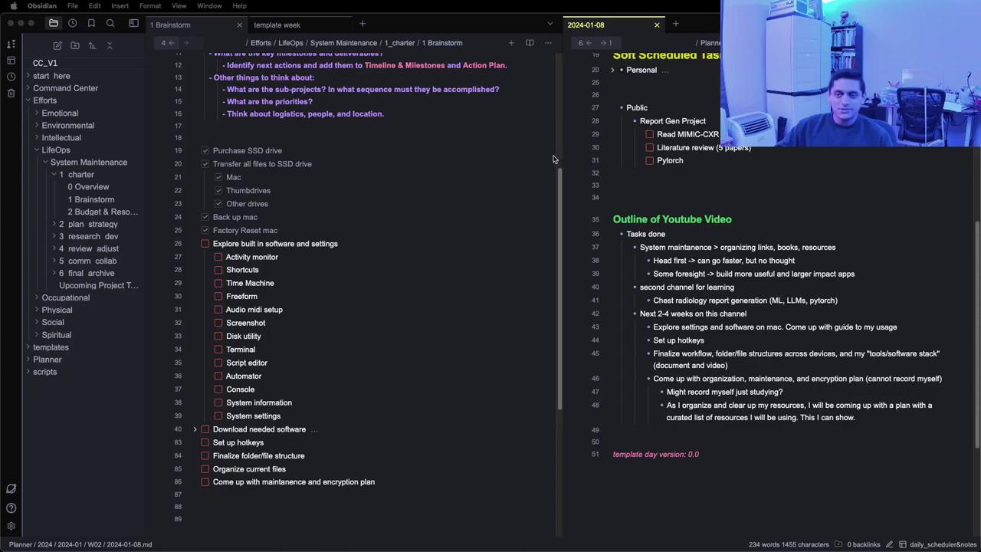
scroll(791, 224, down, 3)
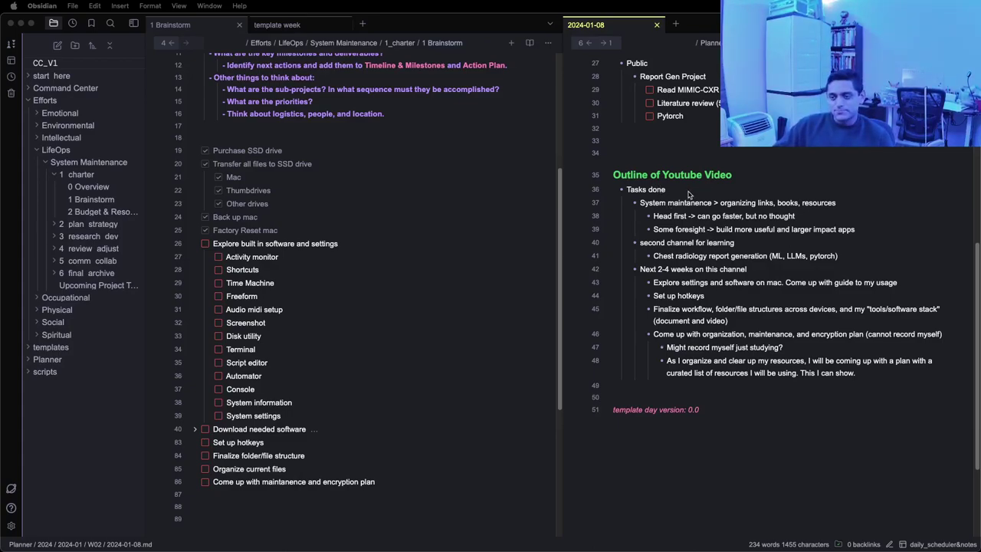
scroll(669, 185, down, 1)
scroll(669, 184, up, 1)
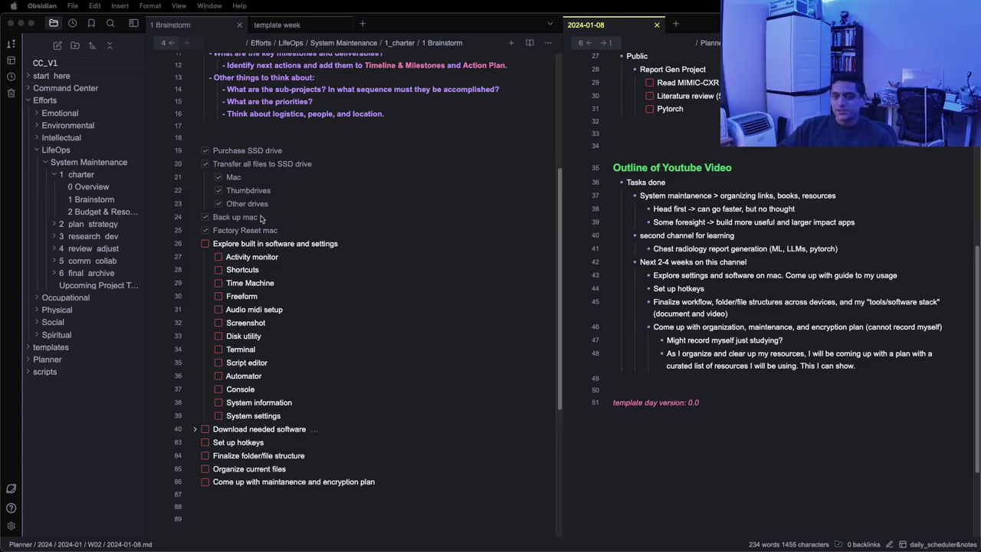
Review the checked-off tasks in the 1 Brainstorm checklist, from Purchase SSD drive to Factory Reset mac, and the open items below them.
scroll(263, 217, down, 1)
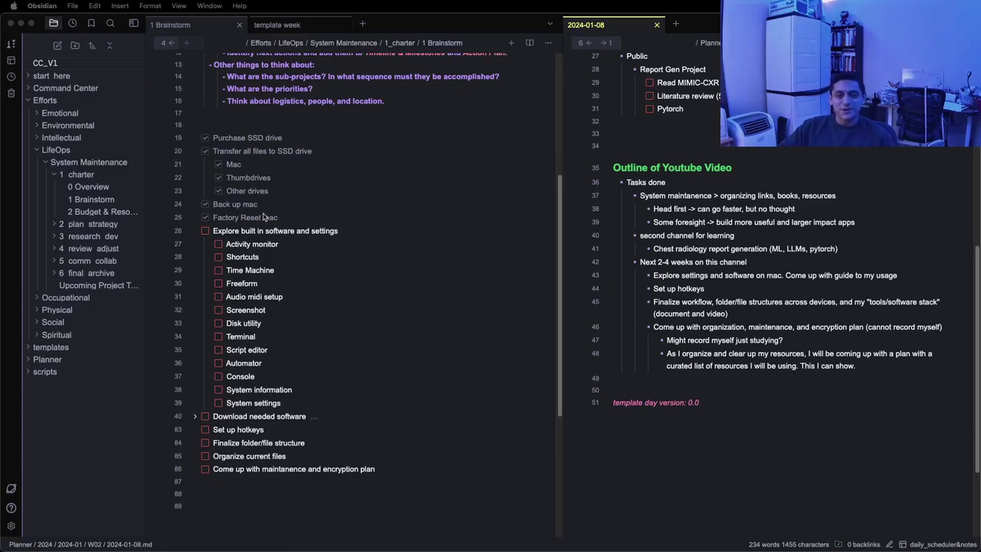
scroll(262, 215, down, 1)
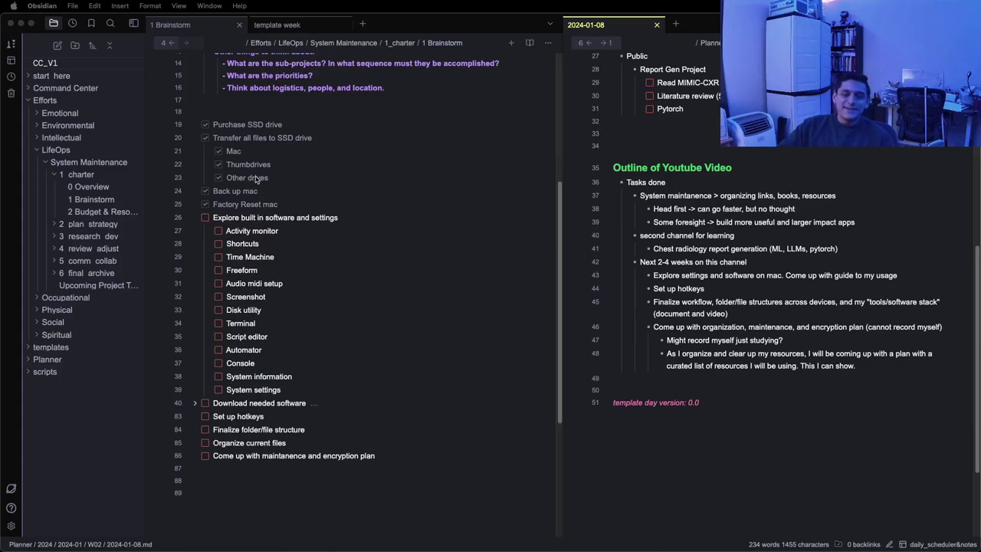
scroll(261, 180, down, 2)
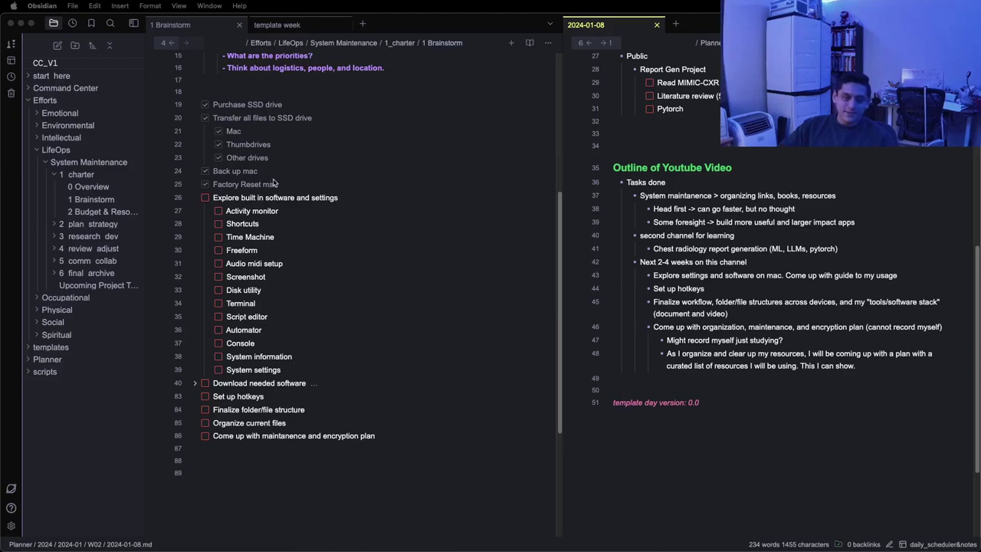
scroll(280, 184, down, 1)
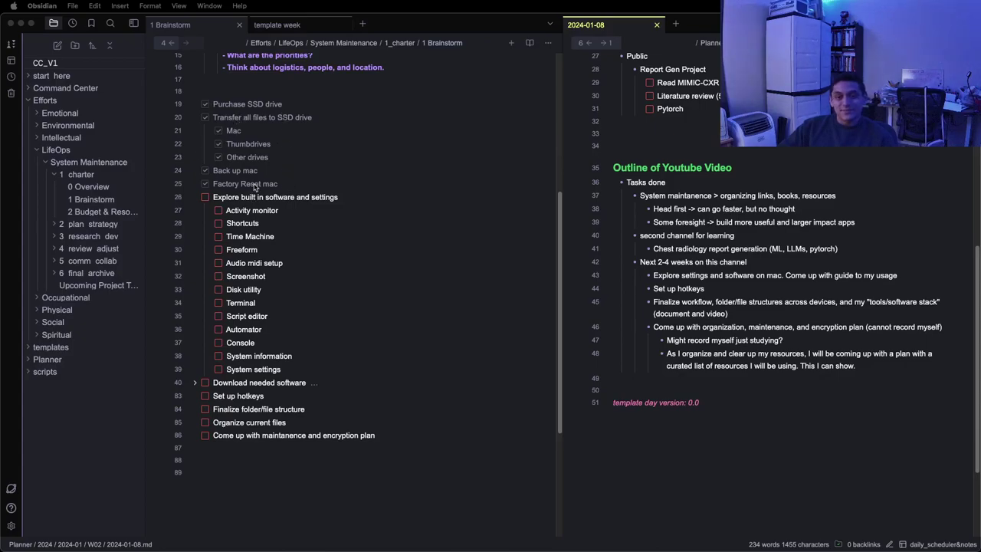
scroll(280, 147, down, 2)
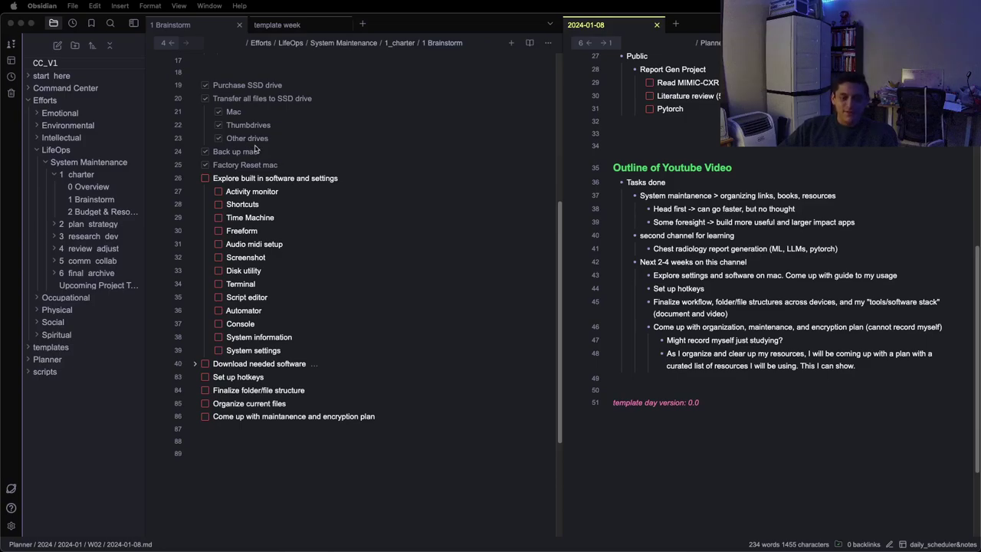
scroll(272, 155, down, 1)
scroll(272, 156, down, 2)
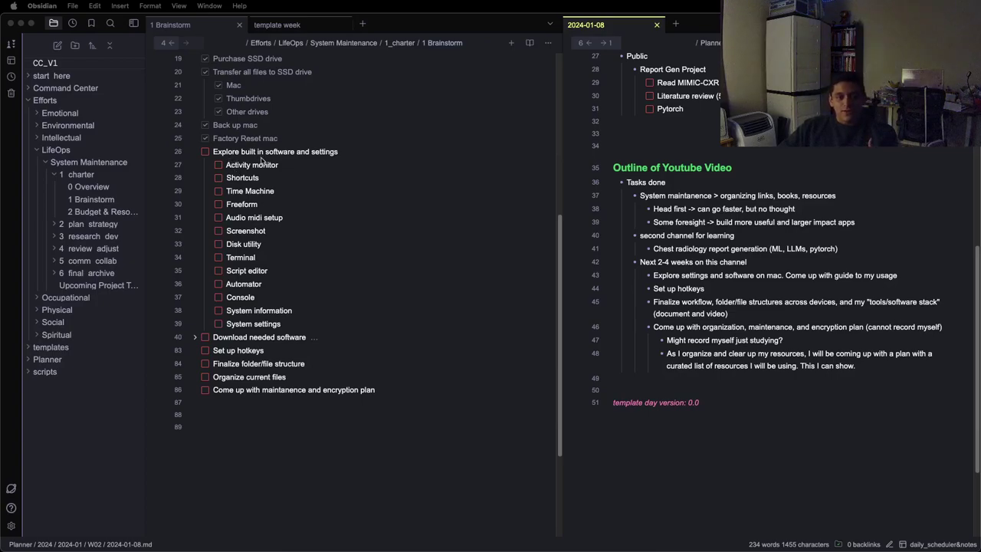
scroll(260, 163, down, 1)
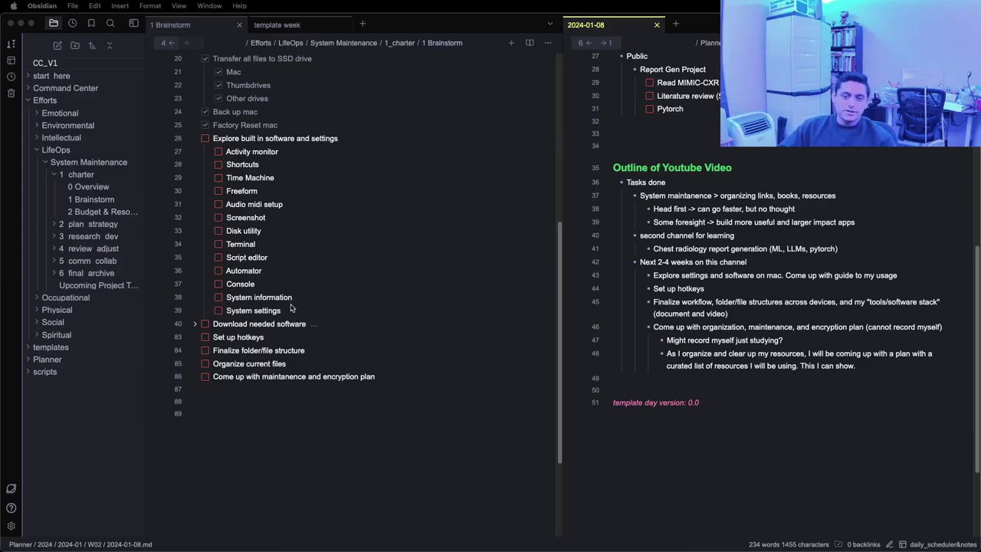
scroll(285, 288, down, 1)
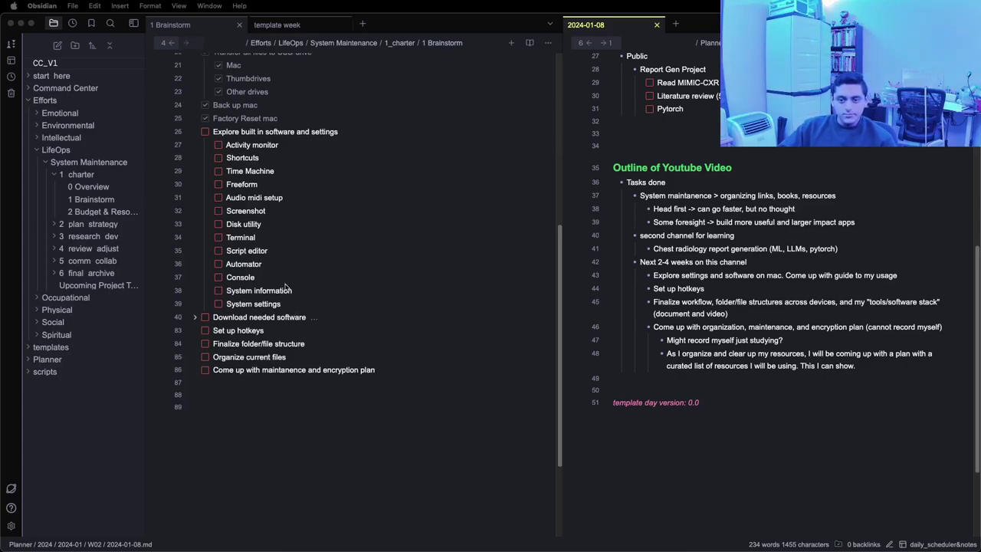
scroll(285, 288, down, 1)
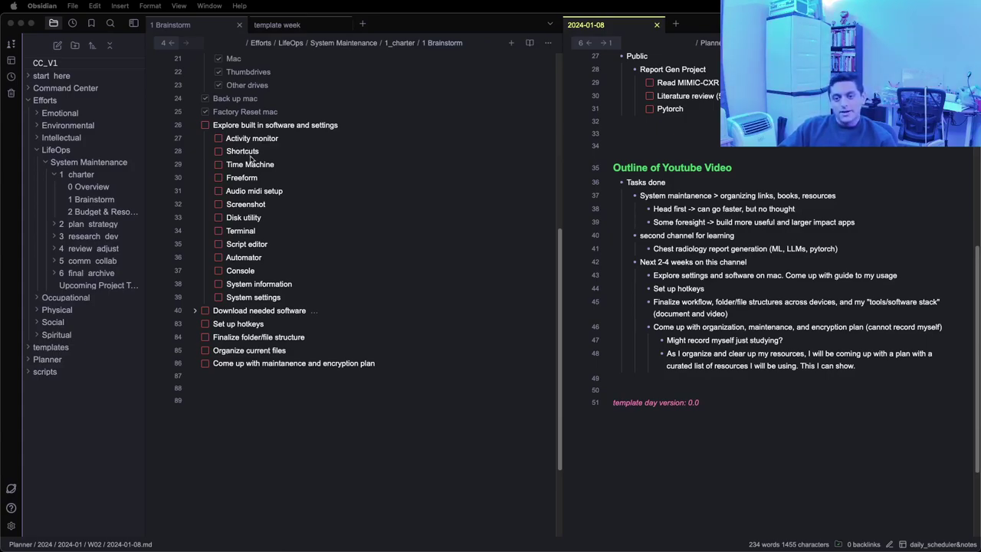
Go through the built-in software items in the checklist, highlighting Time Machine, Freeform and Audio midi setup in turn.
drag(285, 166, 227, 165)
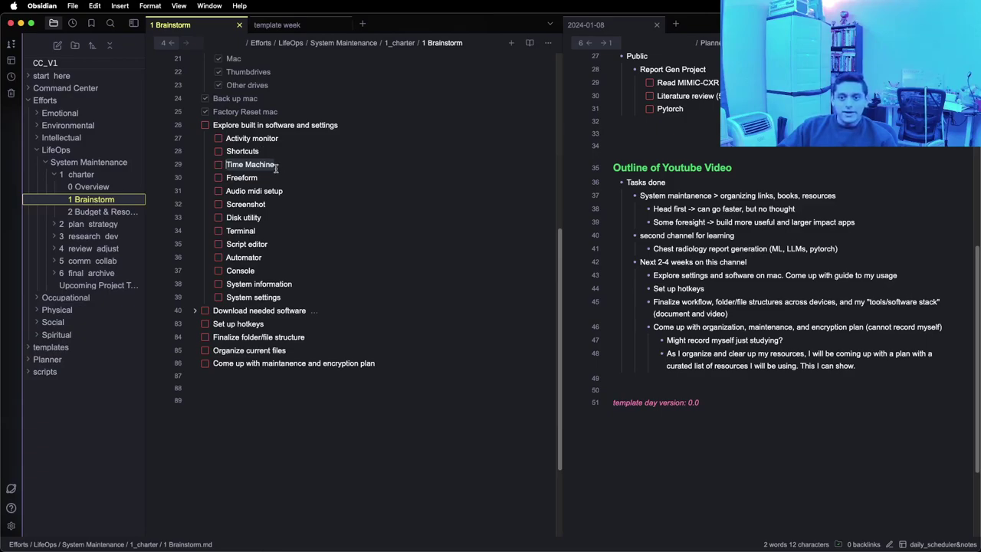
scroll(282, 167, down, 1)
double_click(245, 164)
drag(288, 178, 225, 178)
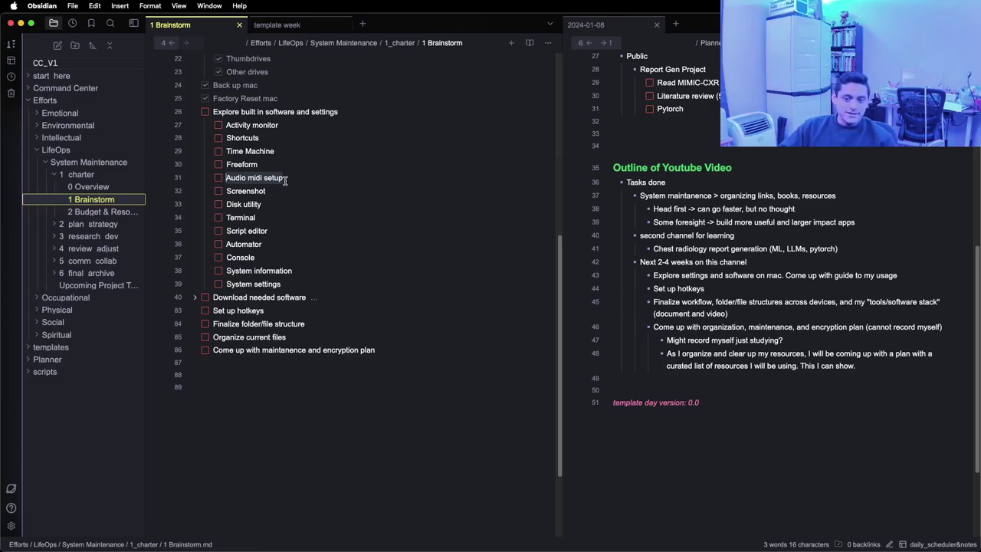
scroll(285, 178, down, 2)
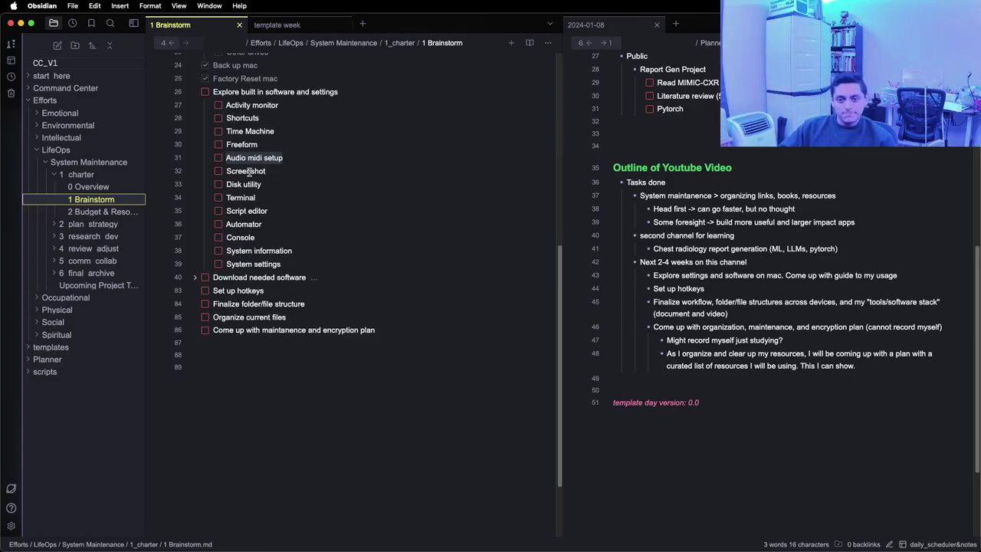
click(249, 172)
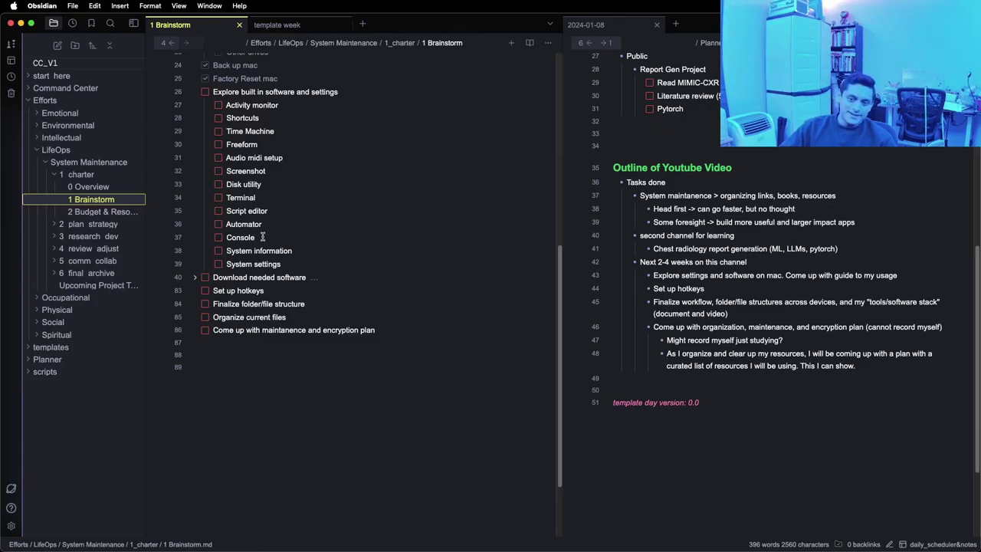
scroll(288, 237, down, 2)
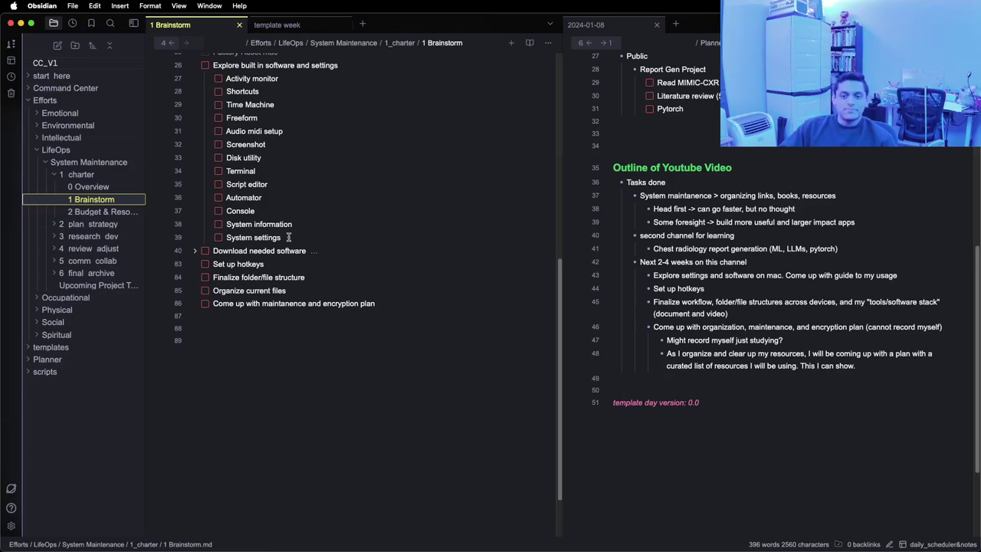
scroll(287, 237, down, 2)
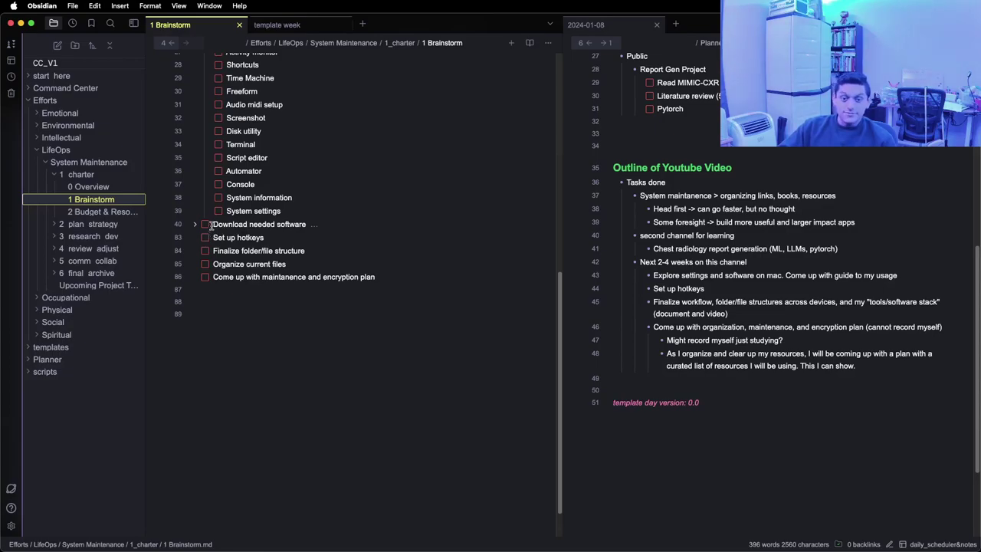
Highlight all sub-tasks under Explore built in software and settings, from Activity monitor to System settings, and clear the selection.
scroll(207, 237, up, 5)
scroll(259, 399, down, 1)
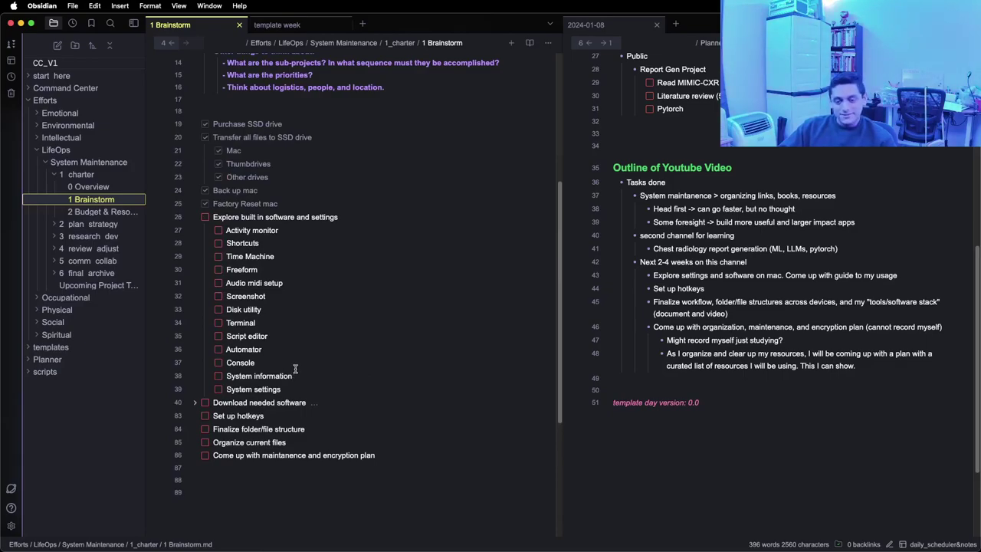
scroll(296, 368, down, 1)
scroll(293, 362, down, 1)
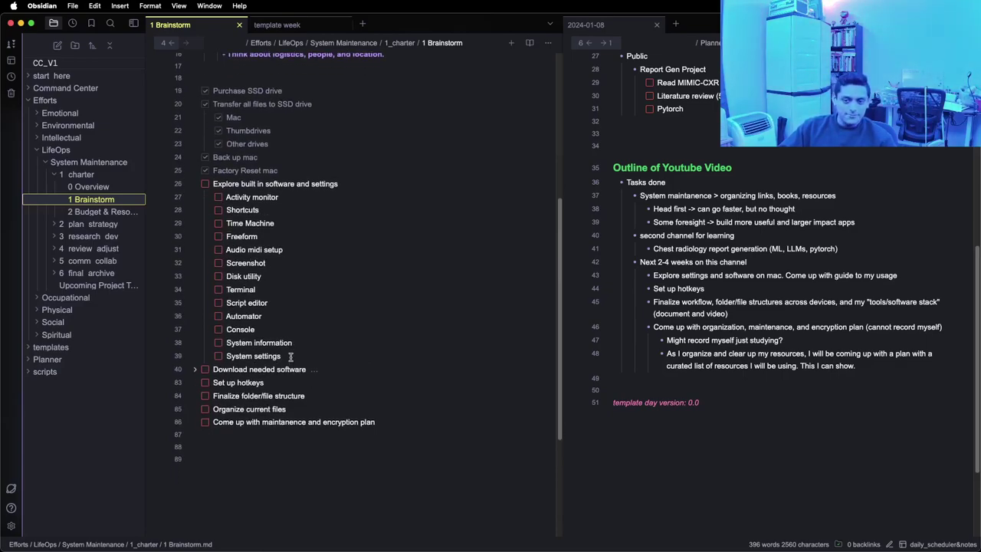
scroll(291, 356, down, 1)
drag(295, 343, 208, 178)
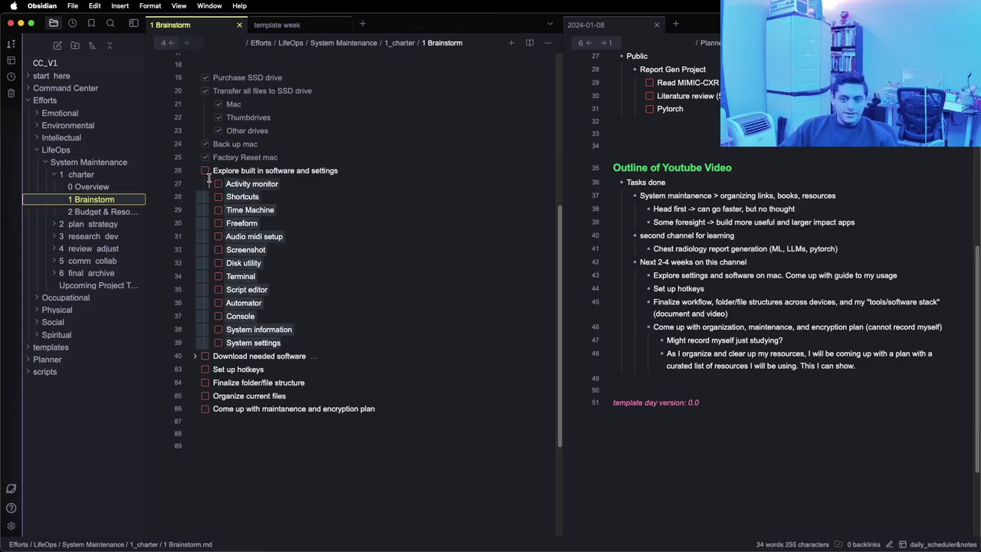
click(282, 172)
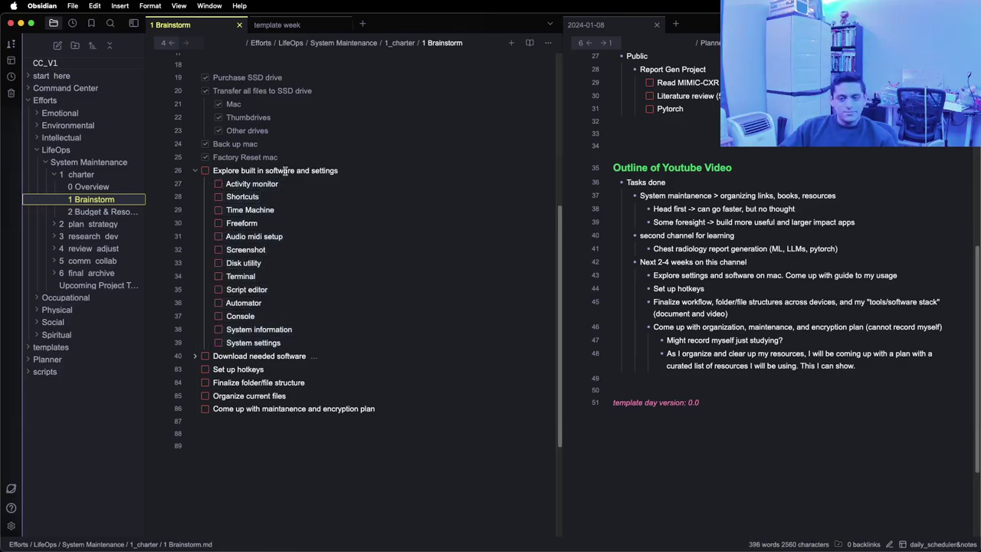
scroll(302, 322, down, 1)
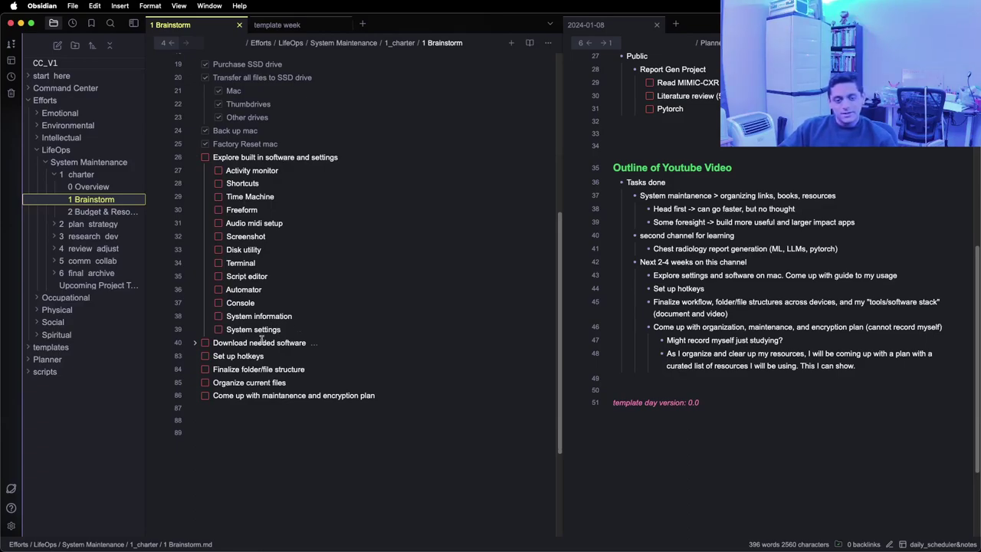
scroll(283, 339, down, 2)
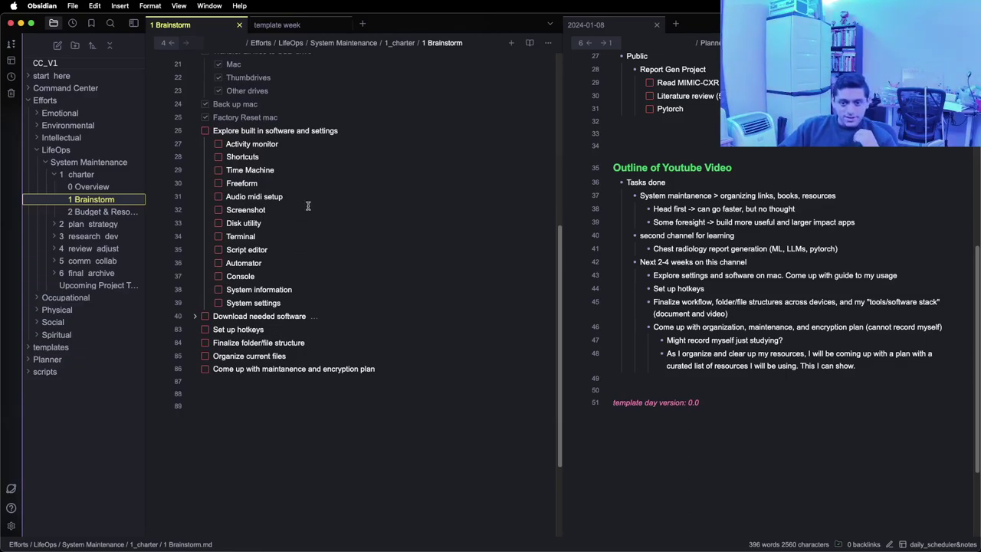
Review the remaining checklist tasks, highlighting the hotkeys, folder/file structure, and maintenance and encryption plan entries.
drag(271, 332, 168, 329)
click(331, 366)
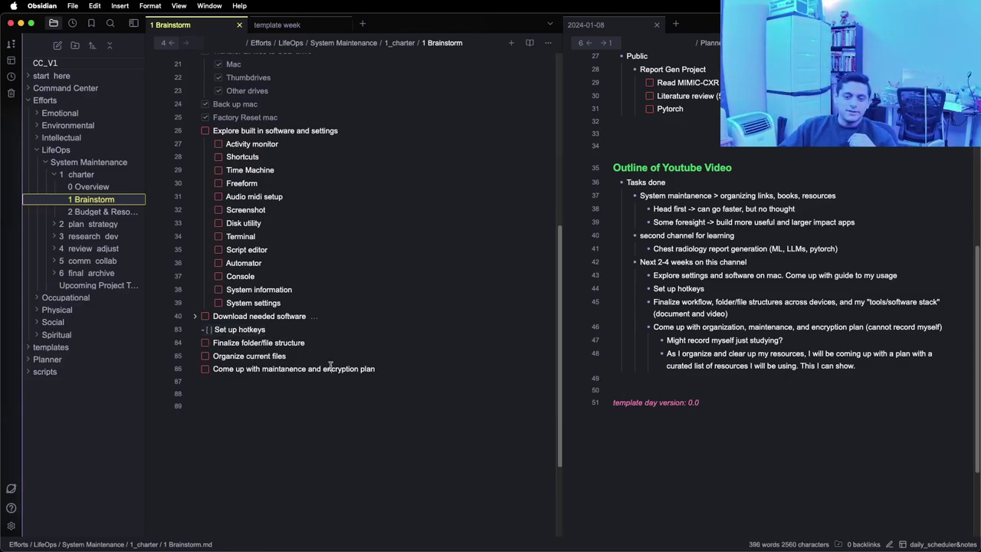
double_click(275, 329)
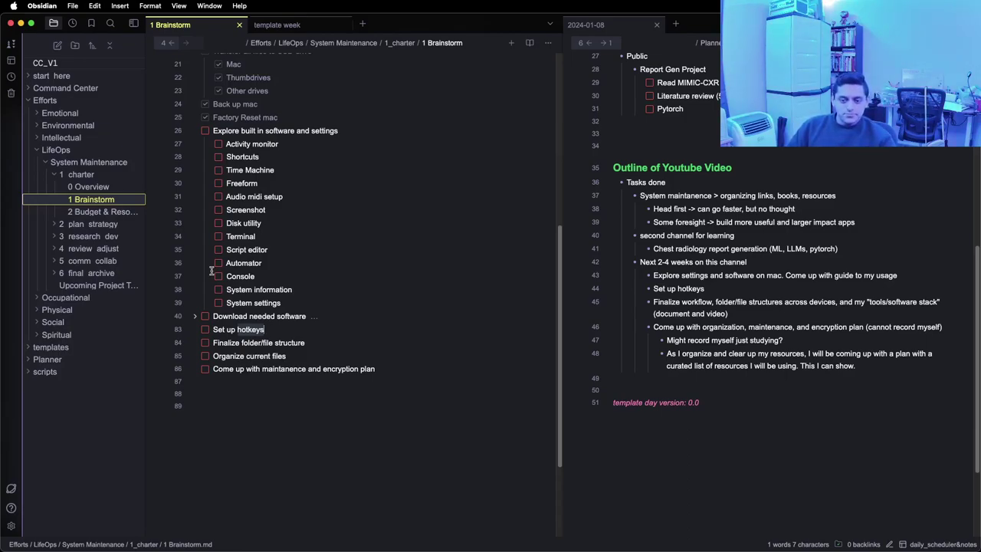
scroll(376, 322, down, 1)
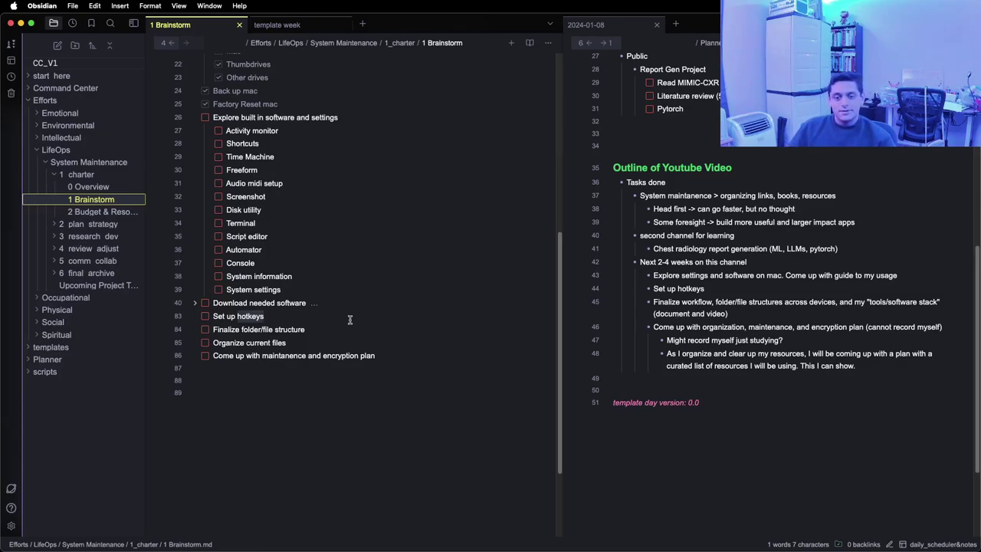
double_click(307, 329)
scroll(308, 328, down, 1)
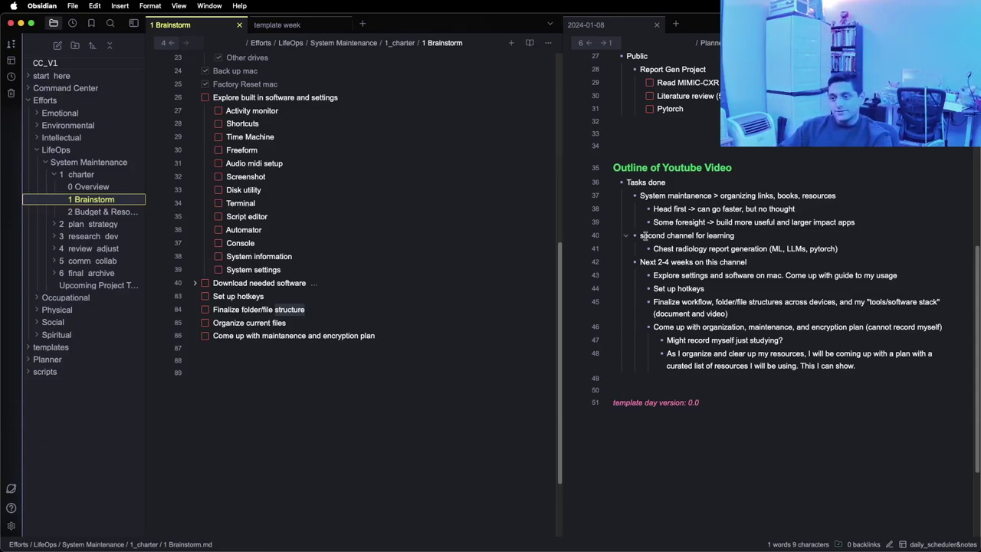
scroll(373, 308, down, 1)
drag(375, 330, 204, 335)
click(517, 326)
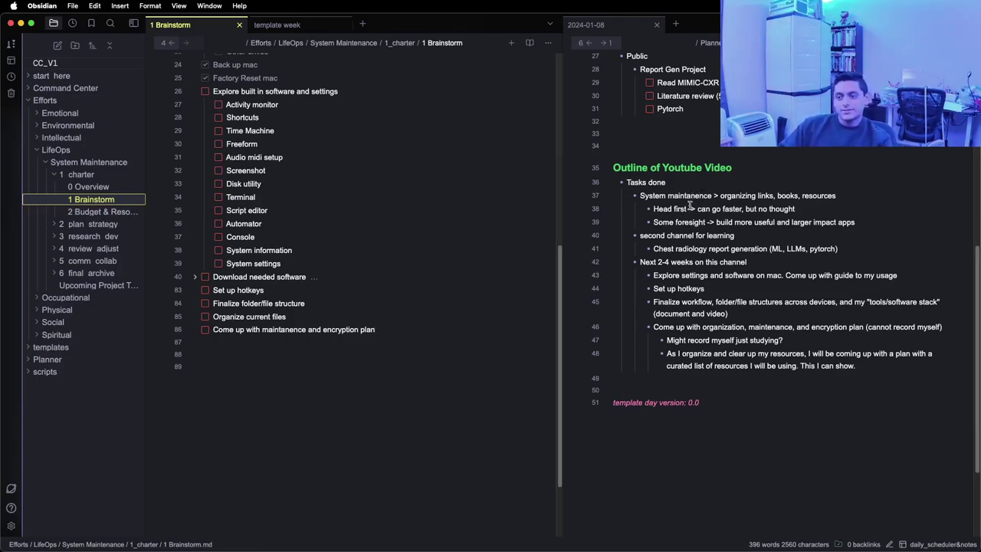
Highlight "organizing" in the outline's system maintenance line and switch to the organized links workbook in Excel.
double_click(724, 195)
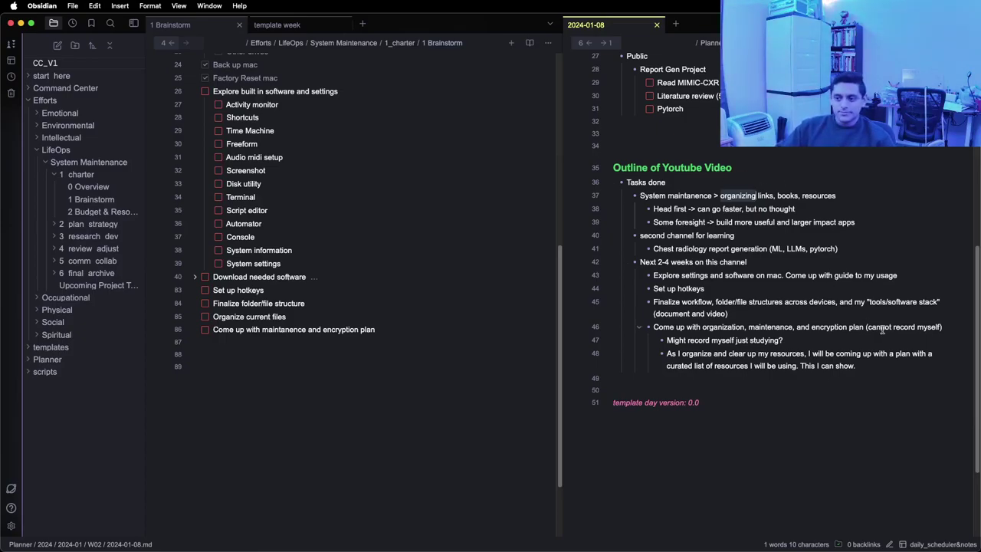
scroll(787, 214, down, 1)
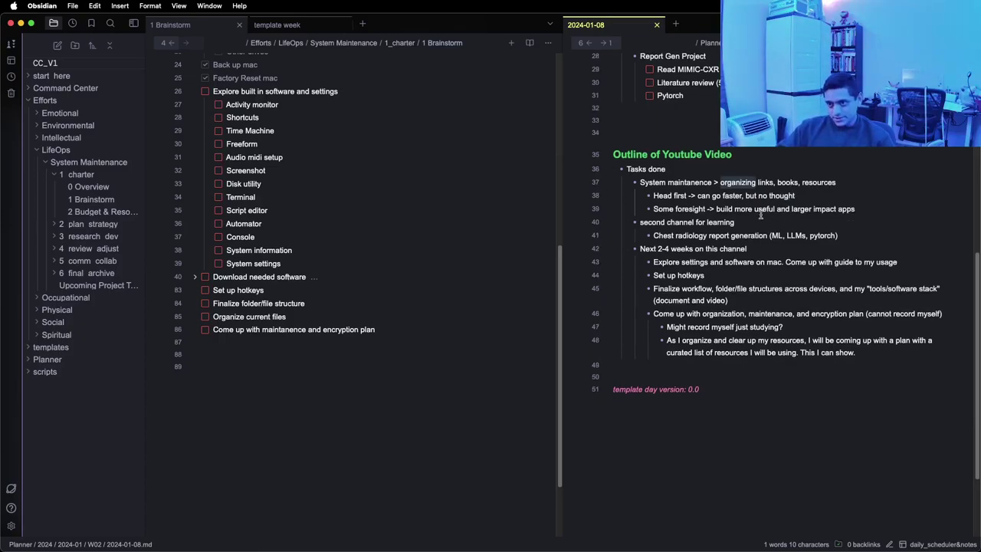
key(ctrl+Up)
click(188, 204)
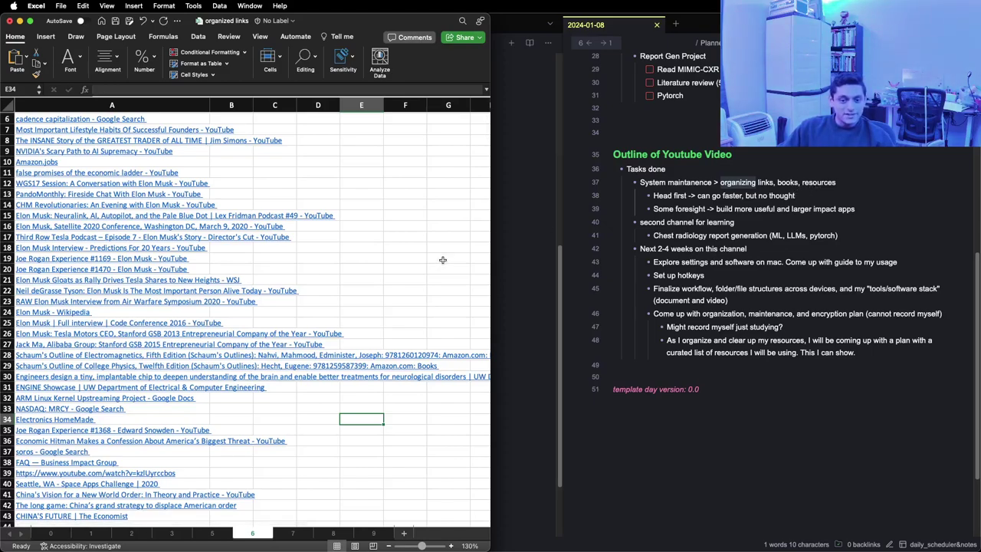
Read the outline's items on the second channel for learning and the next 2-4 weeks beside the workbook.
scroll(796, 232, down, 2)
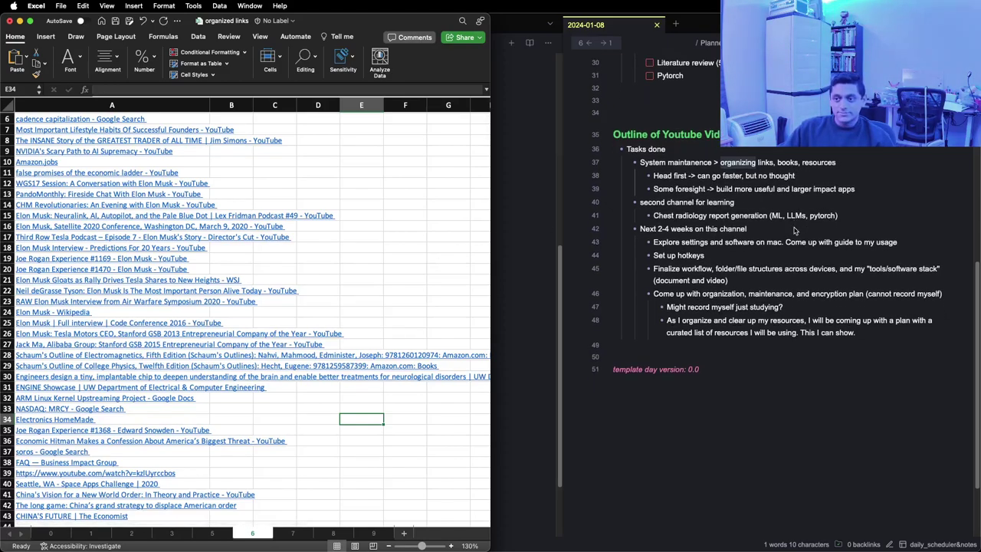
scroll(787, 232, down, 1)
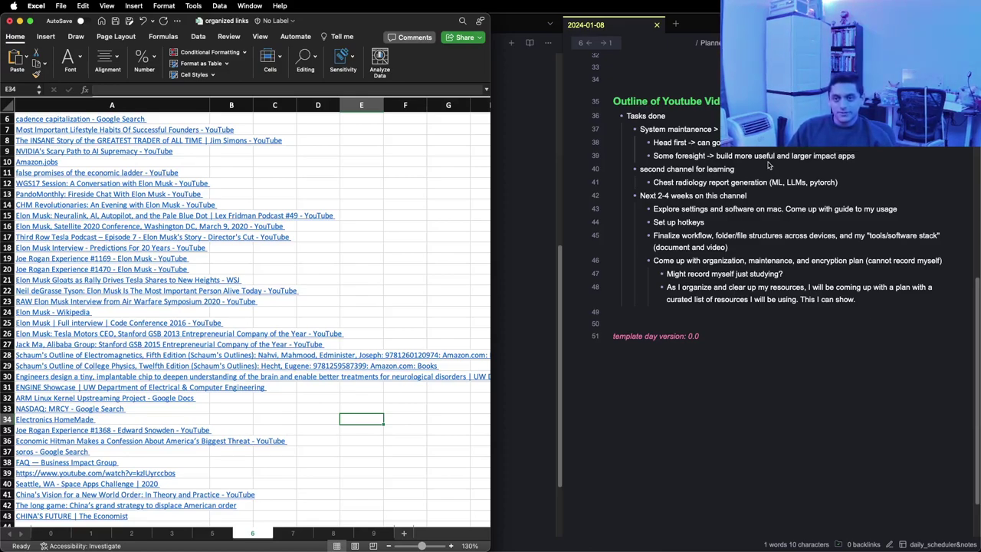
scroll(742, 186, down, 1)
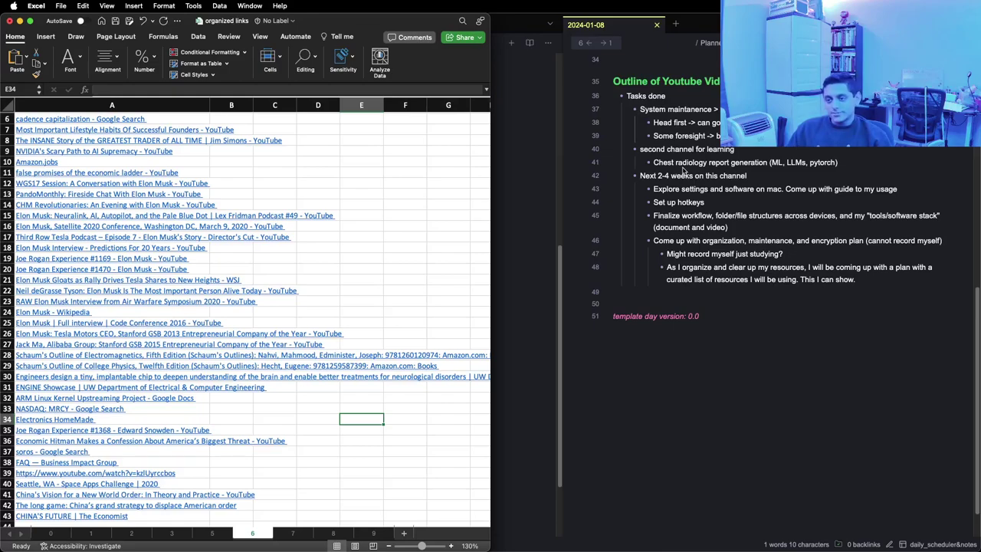
Return to the Obsidian outline and highlight the chest radiology report generation item under the second channel for learning.
scroll(683, 171, down, 3)
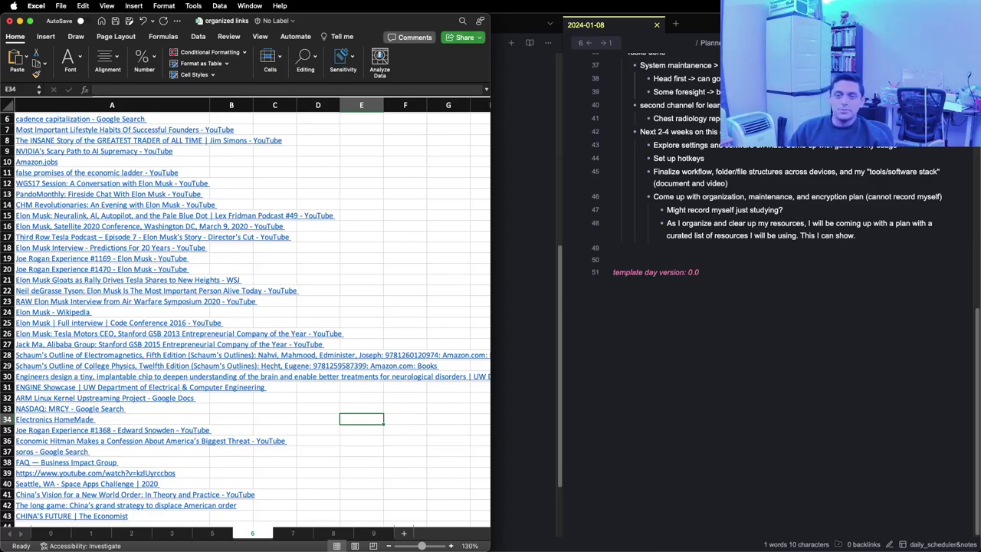
click(812, 186)
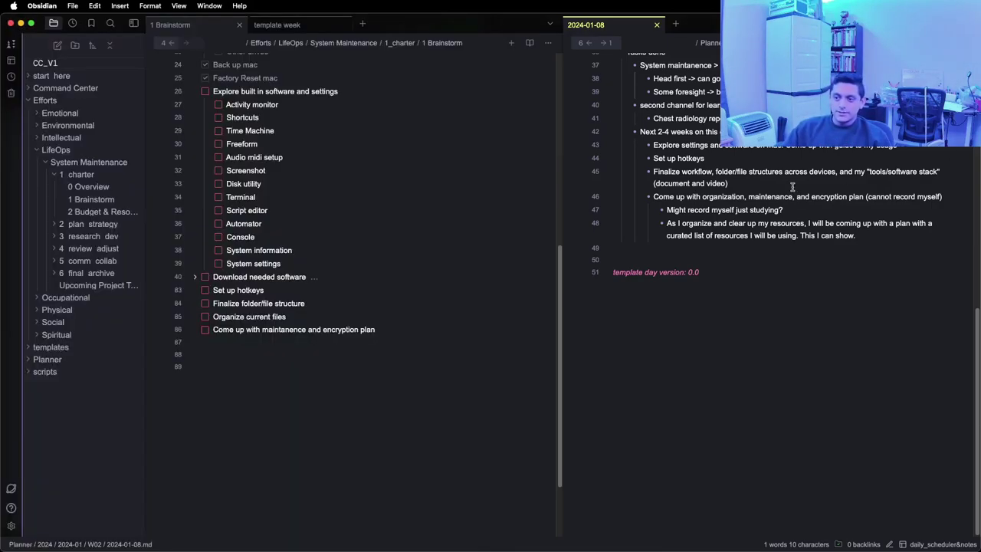
scroll(695, 147, up, 1)
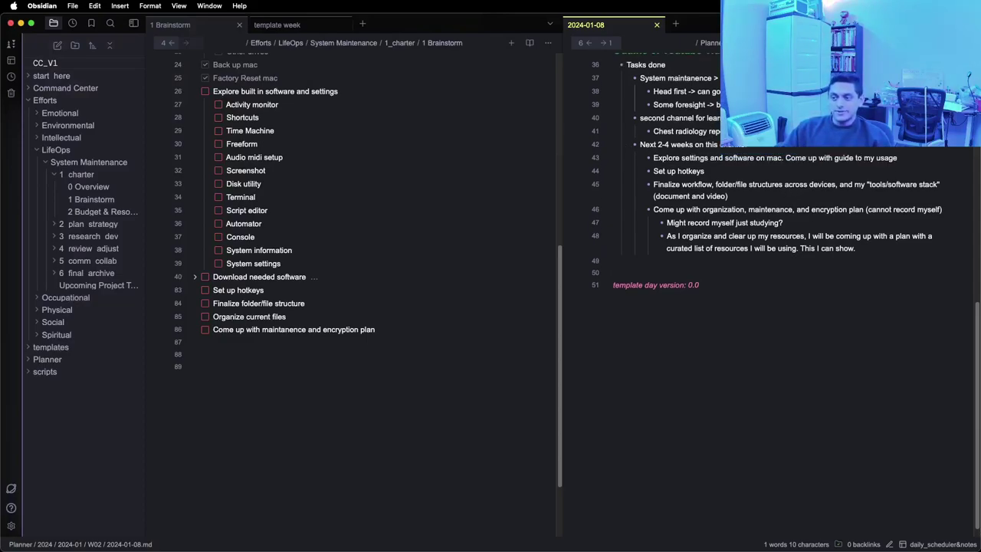
drag(841, 131, 653, 131)
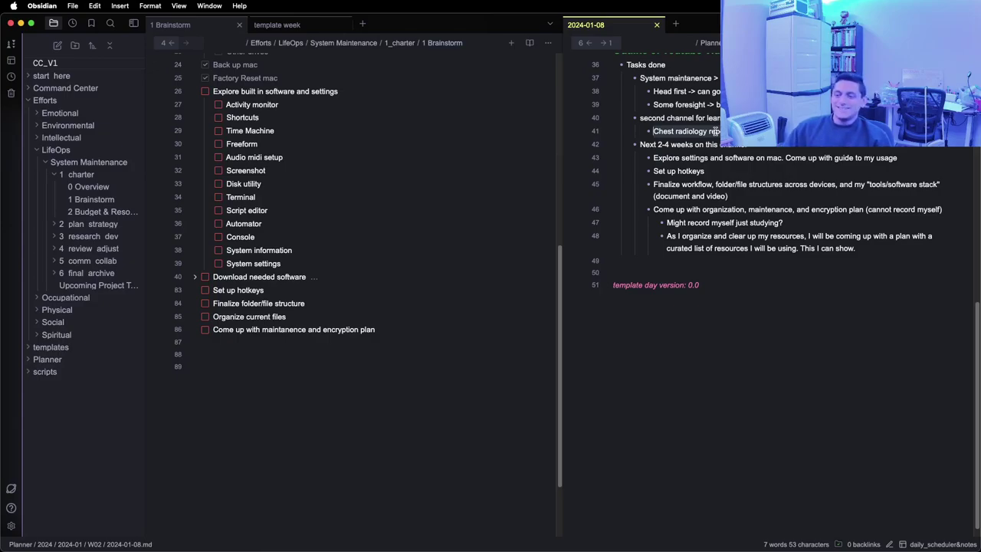
Highlight "Finalize workflow" in the next 2-4 weeks plans, then place the cursor at "tools/software stack" in the same item.
scroll(713, 132, down, 1)
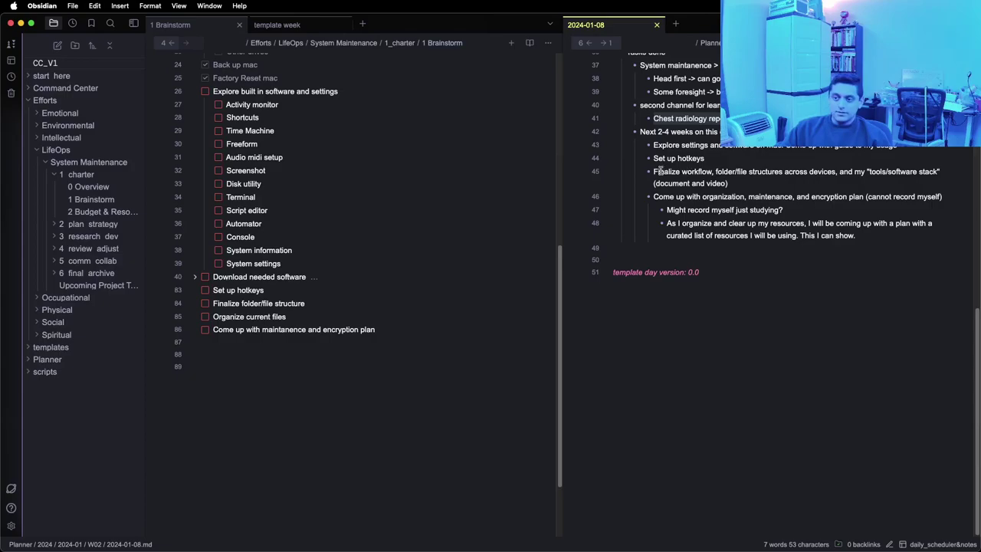
drag(654, 171, 712, 167)
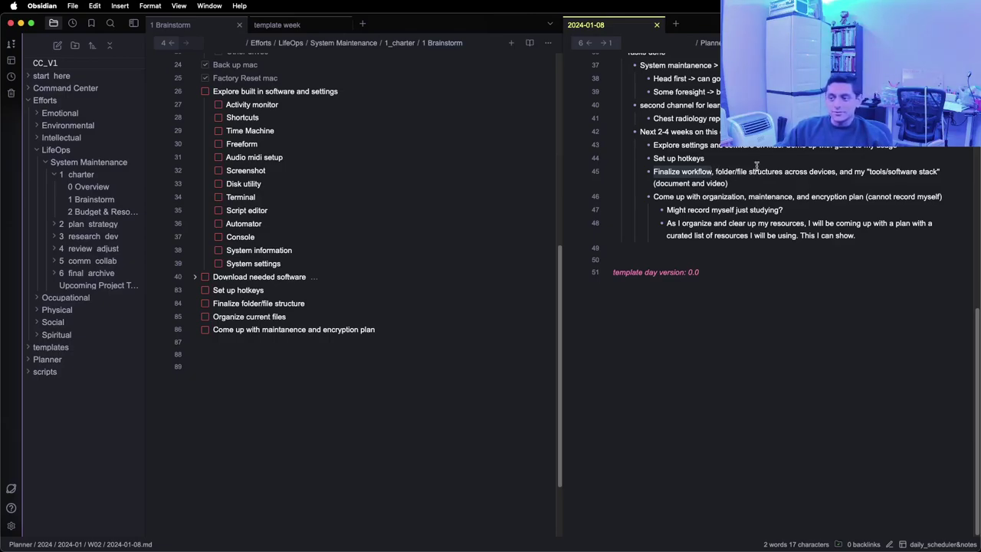
click(869, 171)
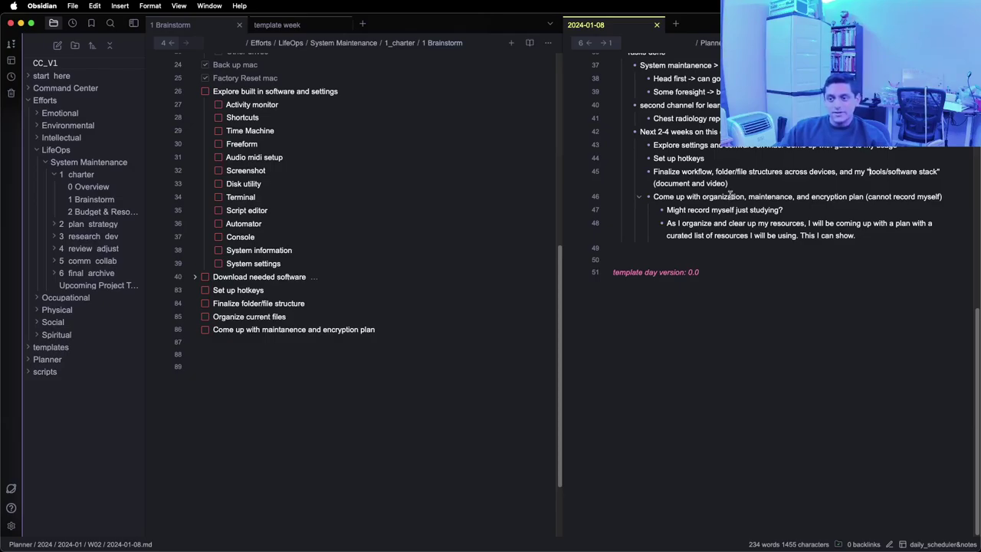
Switch to the organized links workbook in Excel to show the collected links, then return to the Obsidian outline.
key(ctrl+Up)
click(291, 199)
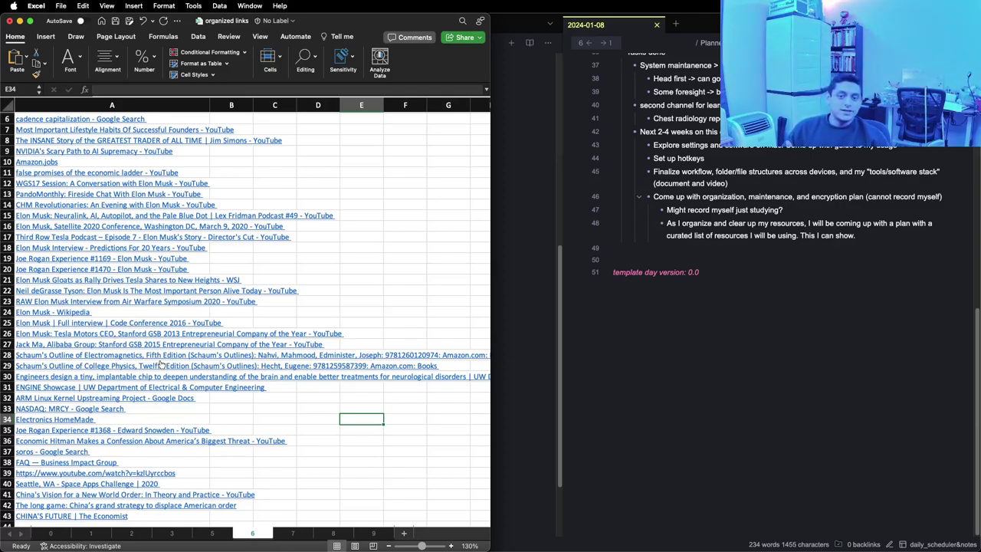
key(super+Tab)
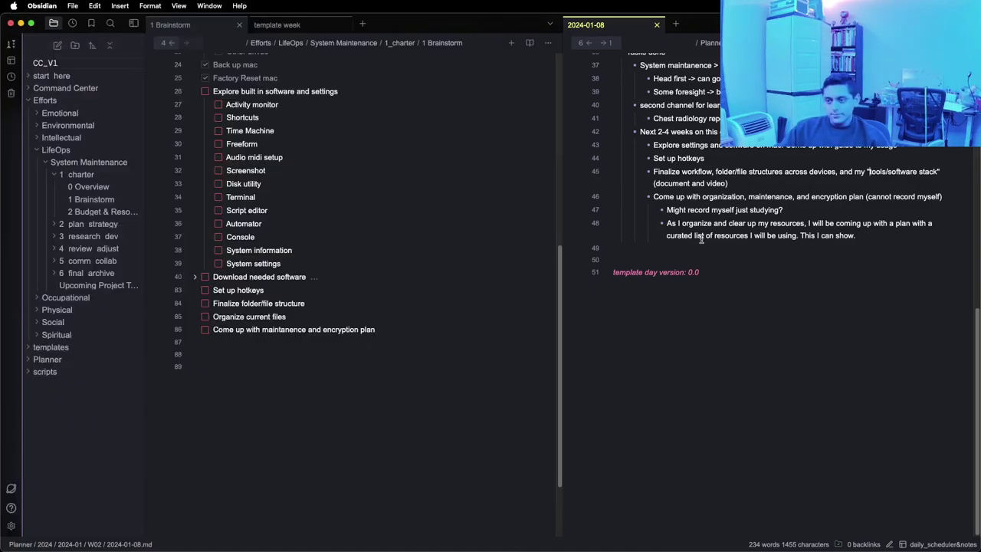
Highlight "maintenance" in the encryption plan item, followed by its two sub-items on recording study sessions and the curated resource list.
double_click(781, 197)
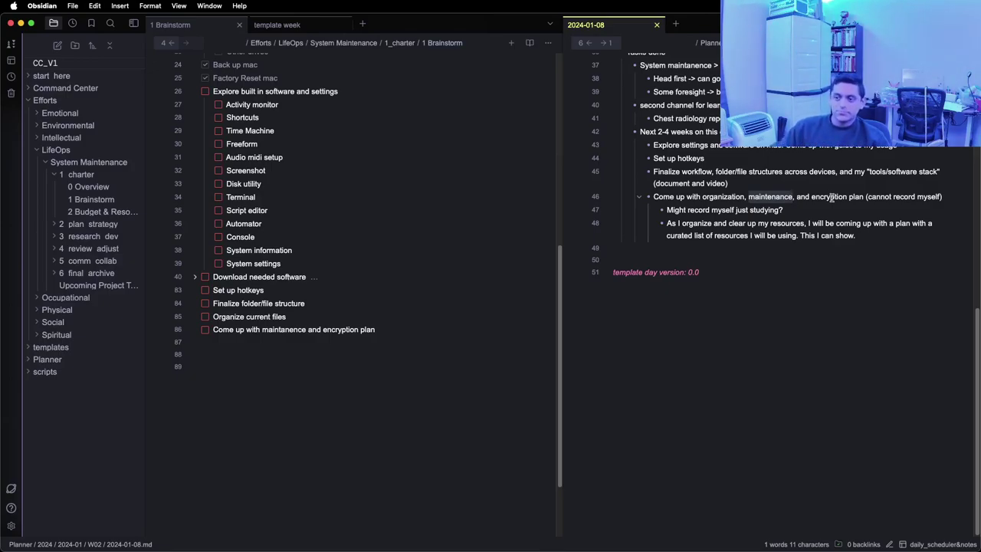
drag(832, 198, 592, 213)
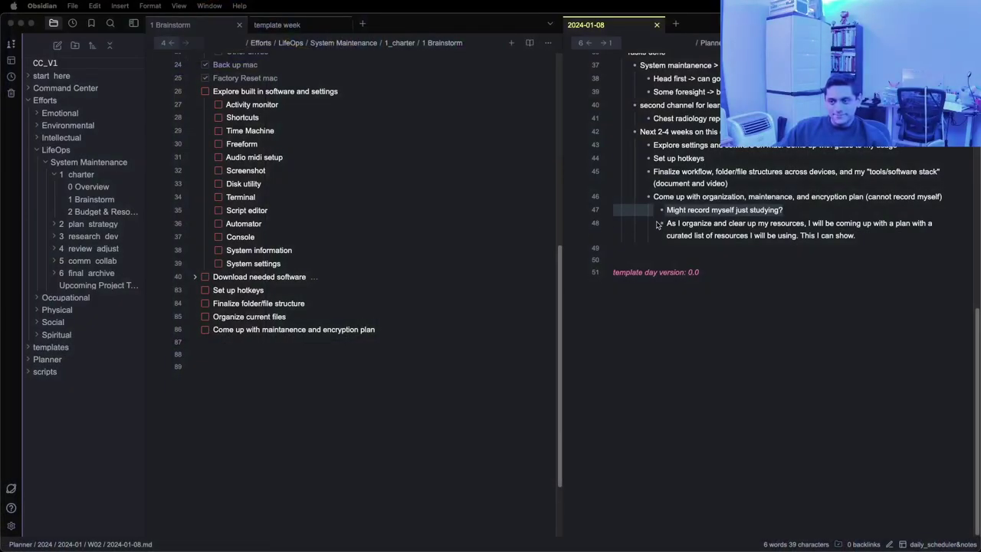
click(795, 212)
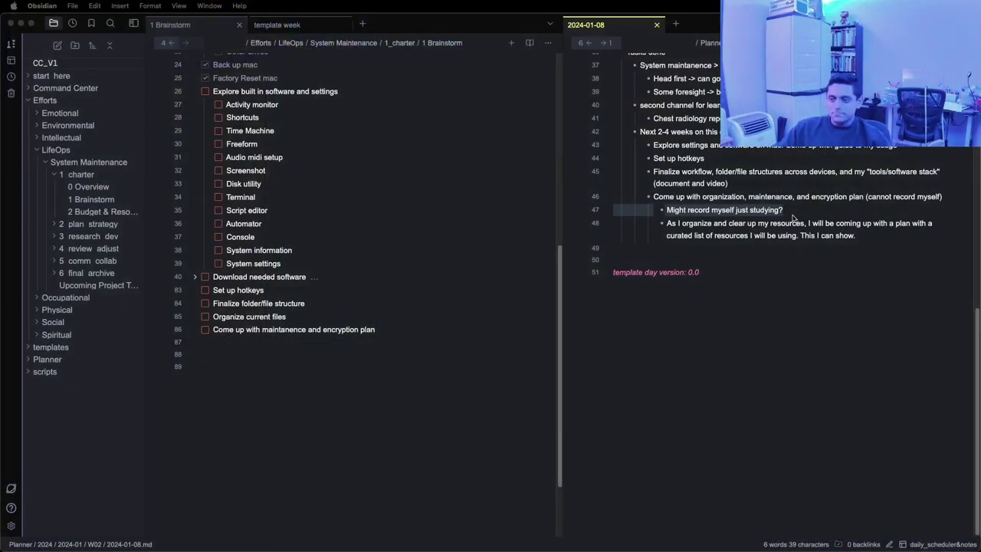
click(667, 223)
drag(666, 223, 874, 235)
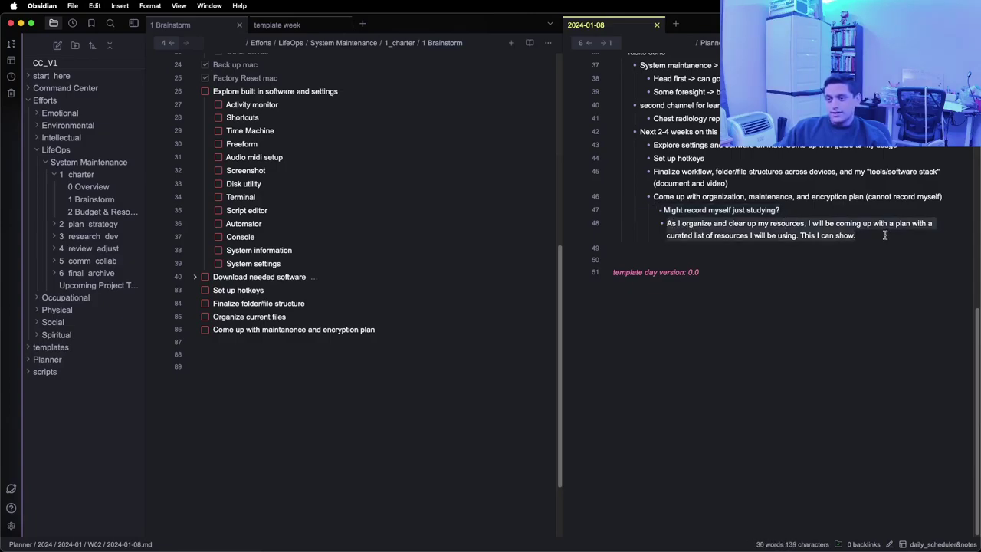
Highlight "organization" and the whole organization, maintenance, and encryption plan item, then review the soft scheduled tasks and full video outline.
double_click(734, 197)
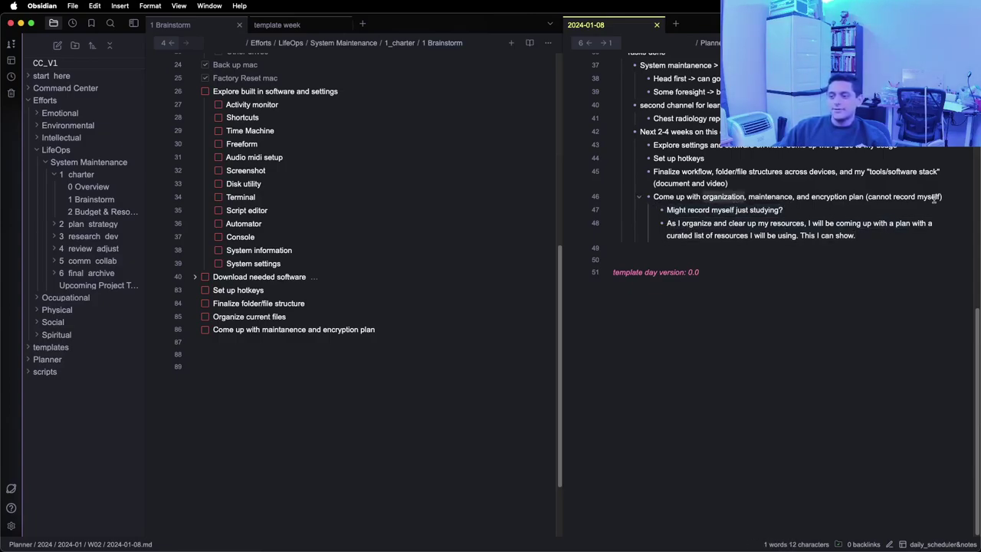
drag(936, 197, 653, 197)
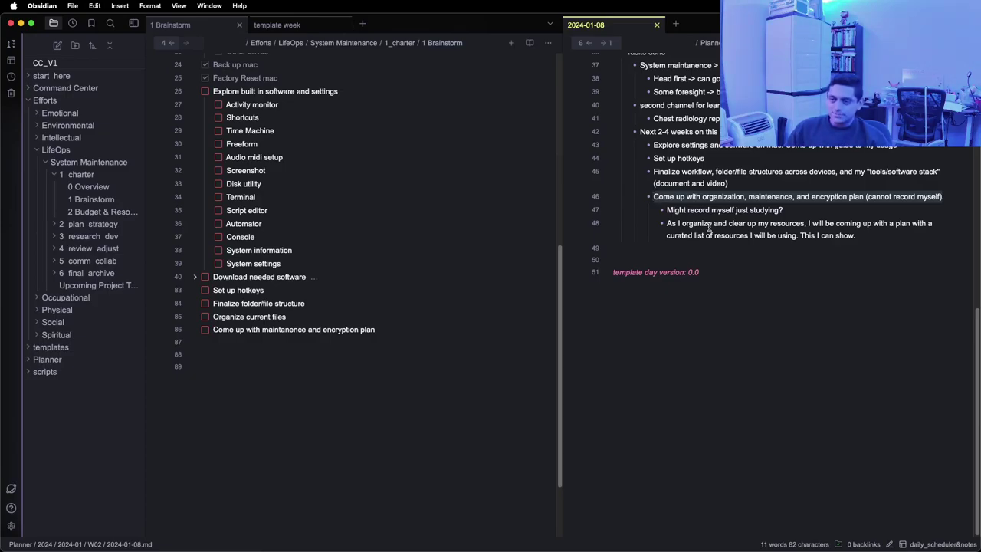
scroll(709, 227, up, 10)
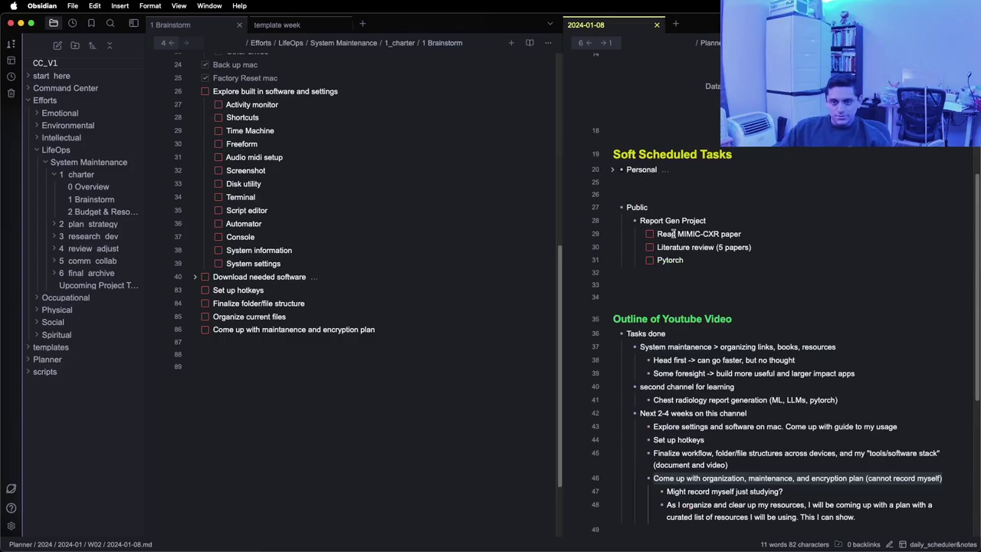
scroll(649, 258, down, 2)
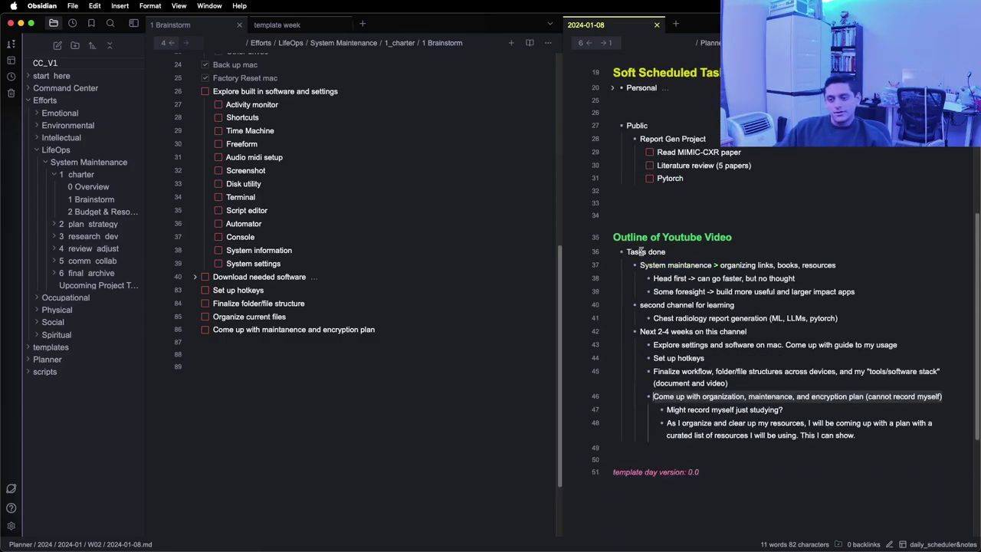